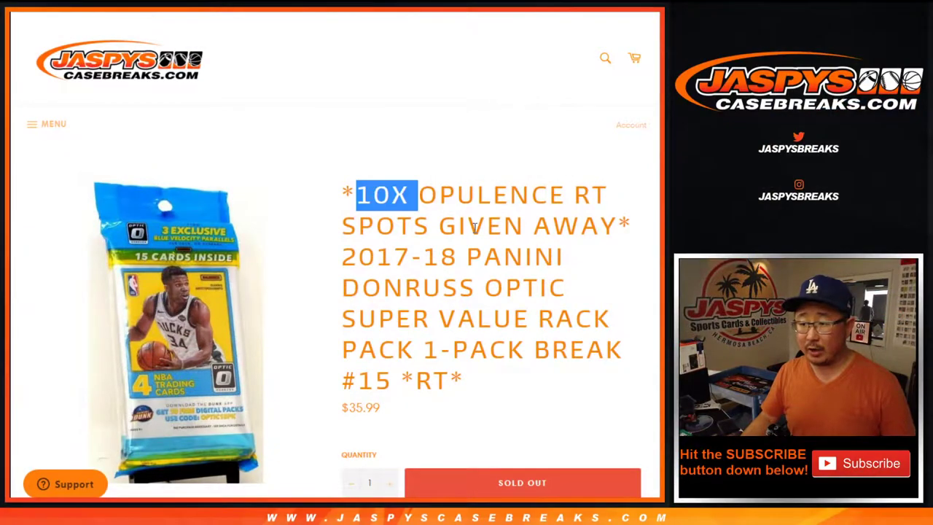
# Scroll through the sold-out 10X Opulence rack pack break listing.
pyautogui.scroll(-4, 519, 245)
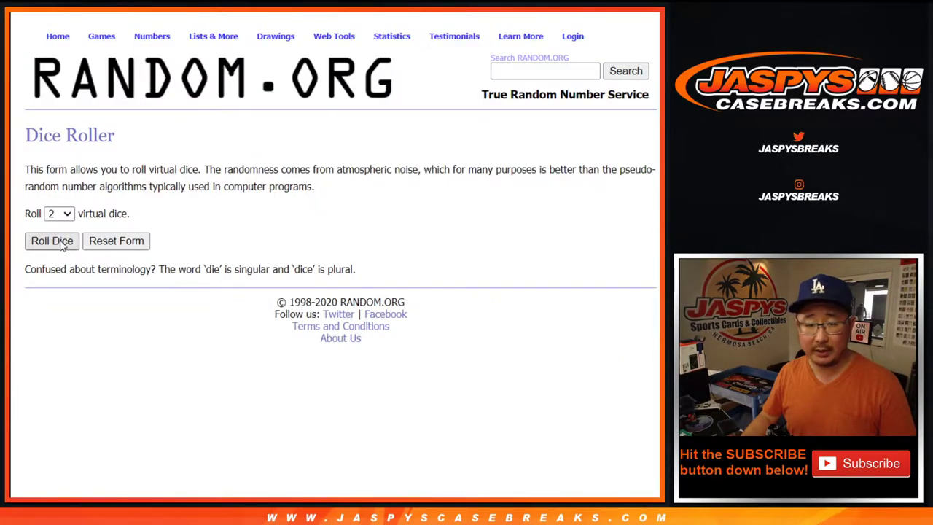
# Roll the two virtual dice and shuffle the 30-name list four times.
pyautogui.click(62, 244)
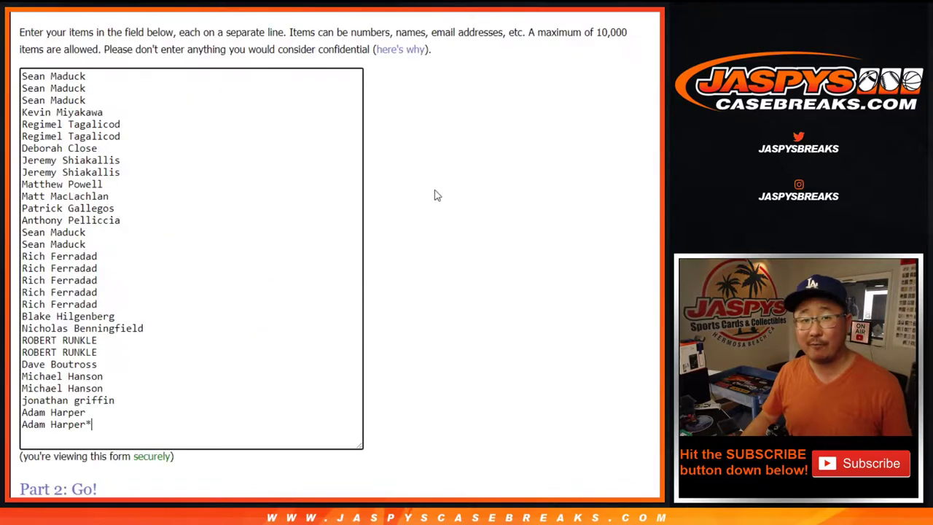
pyautogui.scroll(-2, 434, 195)
pyautogui.click(46, 410)
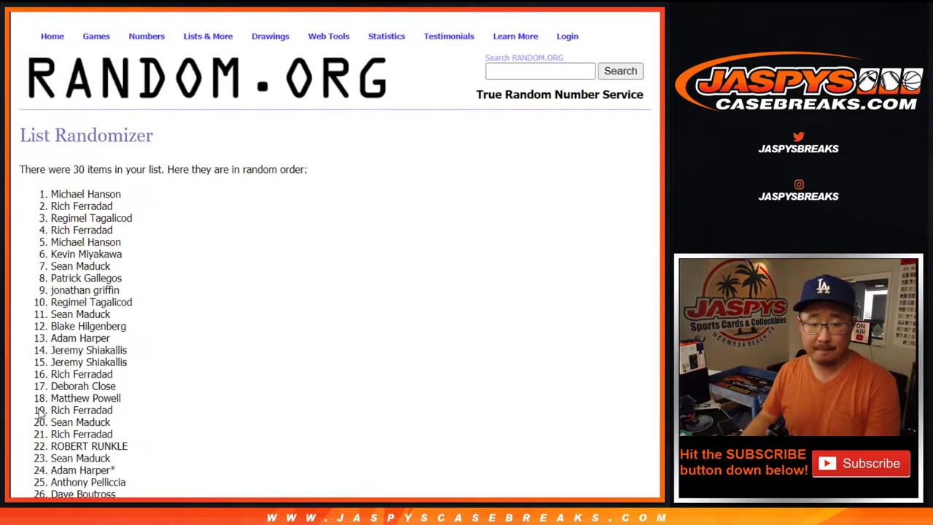
pyautogui.scroll(-3, 40, 412)
pyautogui.click(40, 411)
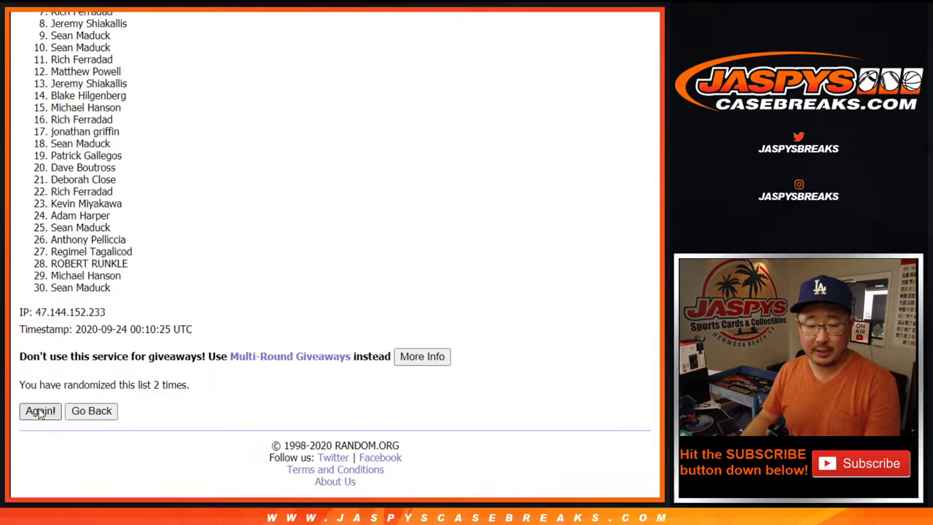
pyautogui.click(40, 413)
pyautogui.click(40, 412)
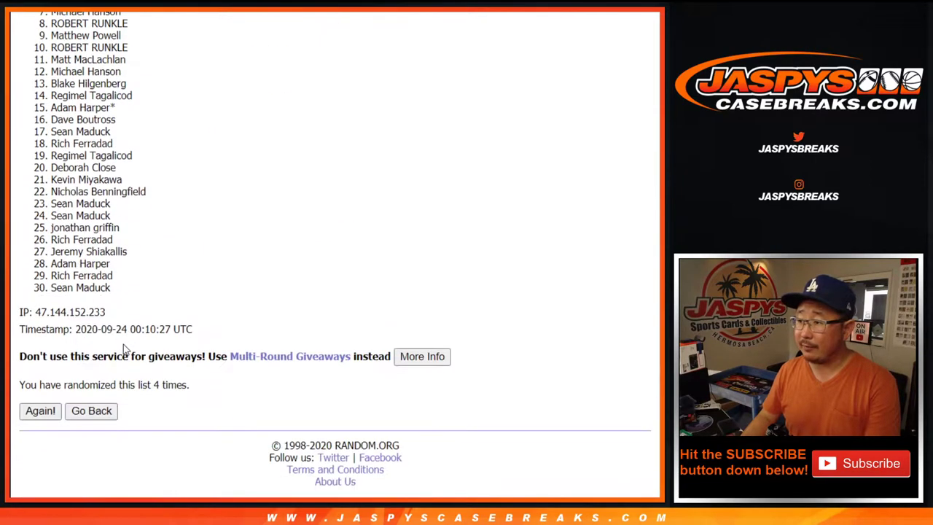
pyautogui.scroll(2, 121, 349)
# Copy the shuffled names and paste them into column A of the Google Sheet.
pyautogui.moveTo(50, 66)
pyautogui.mouseDown()
pyautogui.moveTo(143, 354)
pyautogui.moveTo(138, 404)
pyautogui.mouseUp()
pyautogui.scroll(-2, 140, 405)
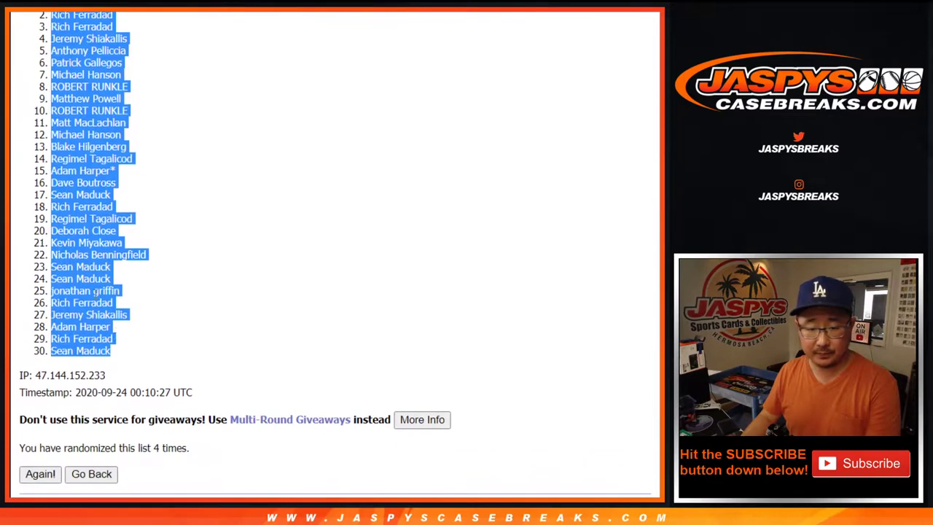
pyautogui.hotkey('ctrl', 'Tab')
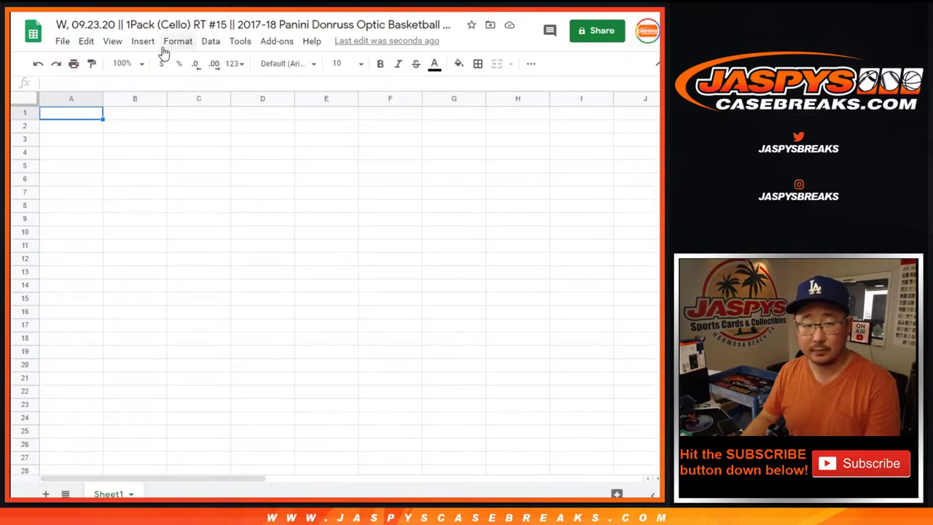
pyautogui.rightClick(78, 110)
pyautogui.hotkey('ctrl', 'v')
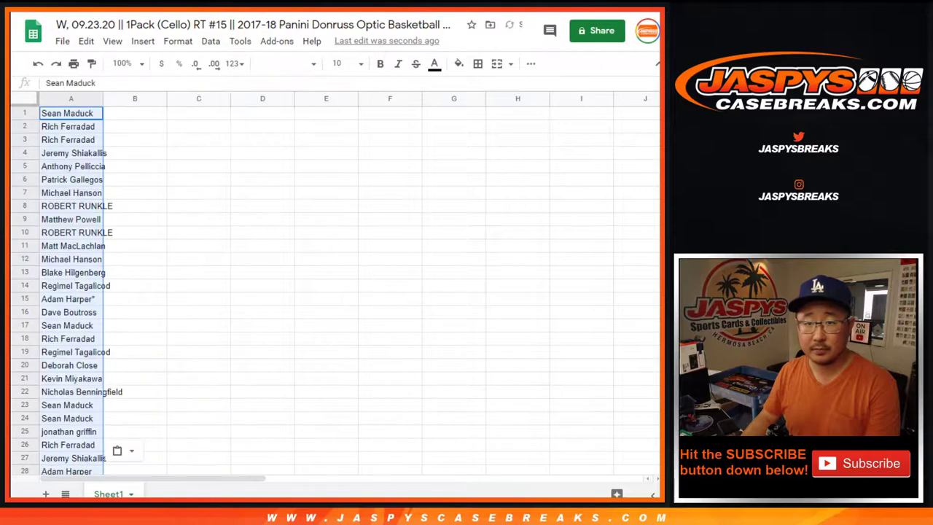
pyautogui.hotkey('ctrl', 'Tab')
pyautogui.hotkey('ctrl', 'Tab')
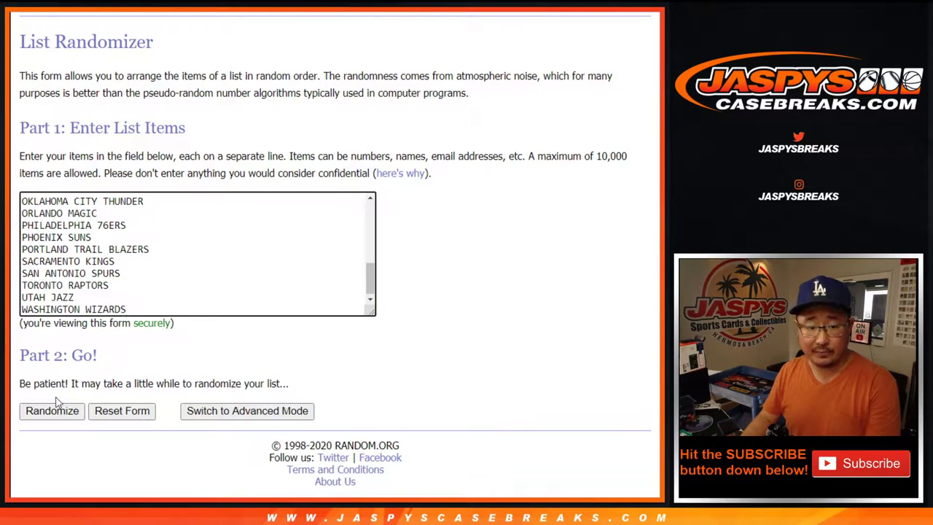
# Shuffle the 30 NBA teams four times, then select all 30 for copying.
pyautogui.click(44, 411)
pyautogui.click(41, 412)
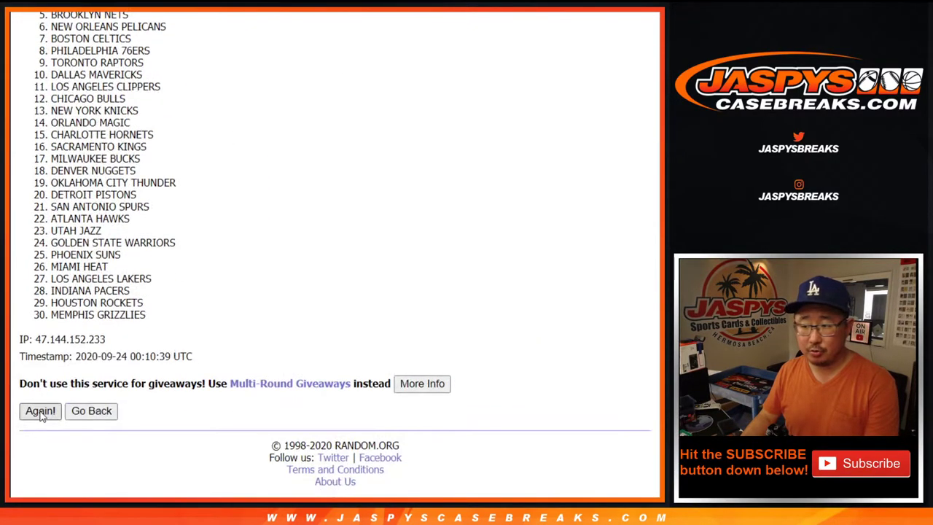
pyautogui.click(41, 412)
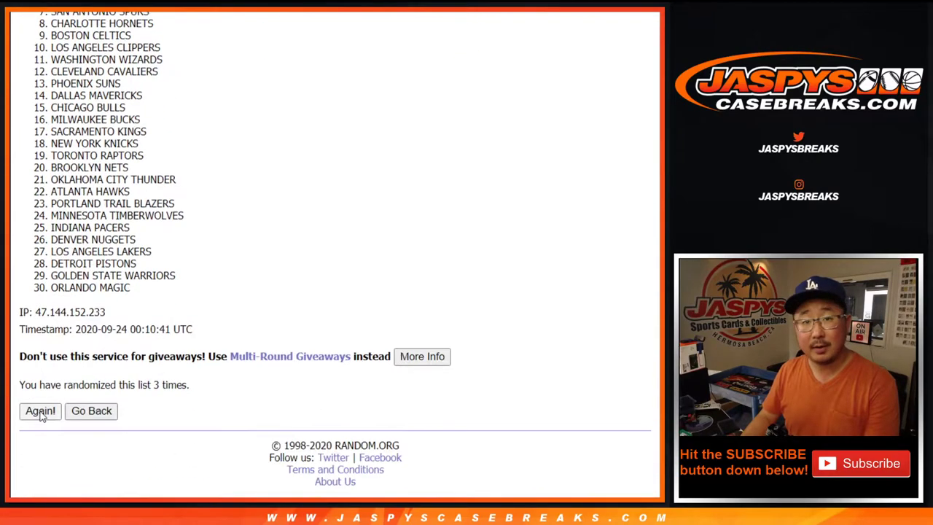
pyautogui.click(40, 412)
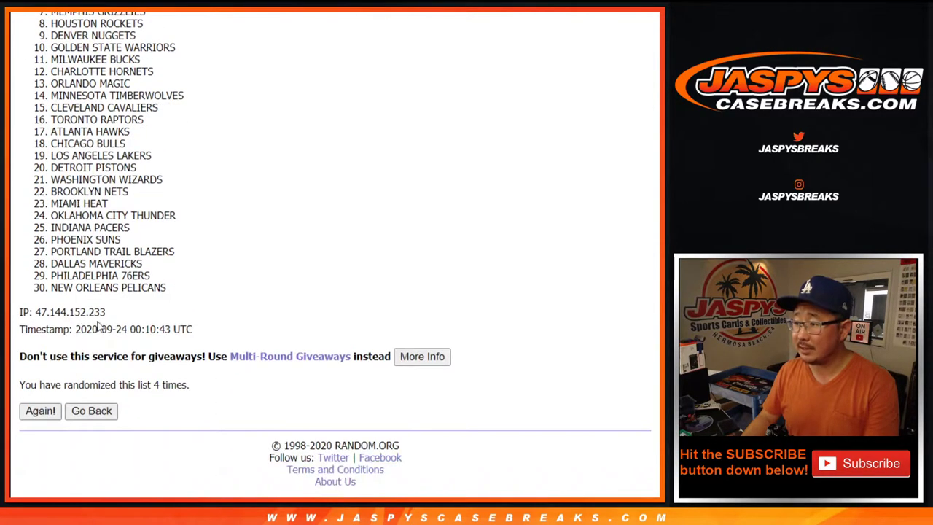
pyautogui.scroll(3, 99, 326)
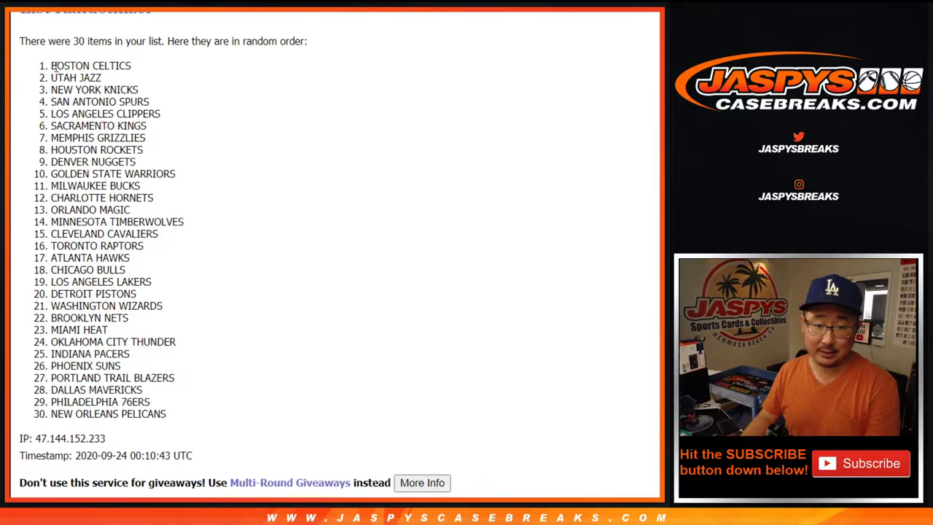
pyautogui.moveTo(53, 66)
pyautogui.mouseDown()
pyautogui.moveTo(145, 212)
pyautogui.moveTo(210, 417)
pyautogui.mouseUp()
pyautogui.hotkey('ctrl', 'c')
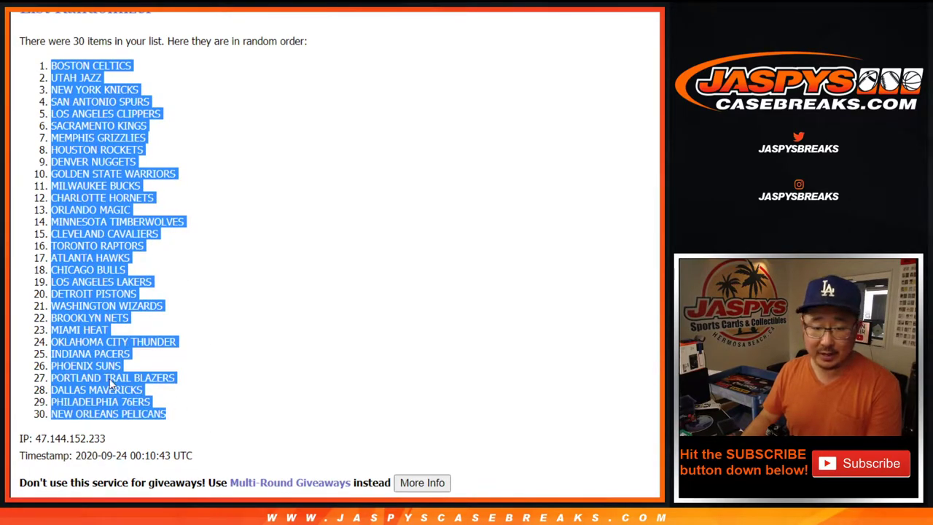
pyautogui.hotkey('ctrl', 'Tab')
# Paste the teams into column B and set the whole sheet to Helvetica Neue, size 12.
pyautogui.click(156, 113)
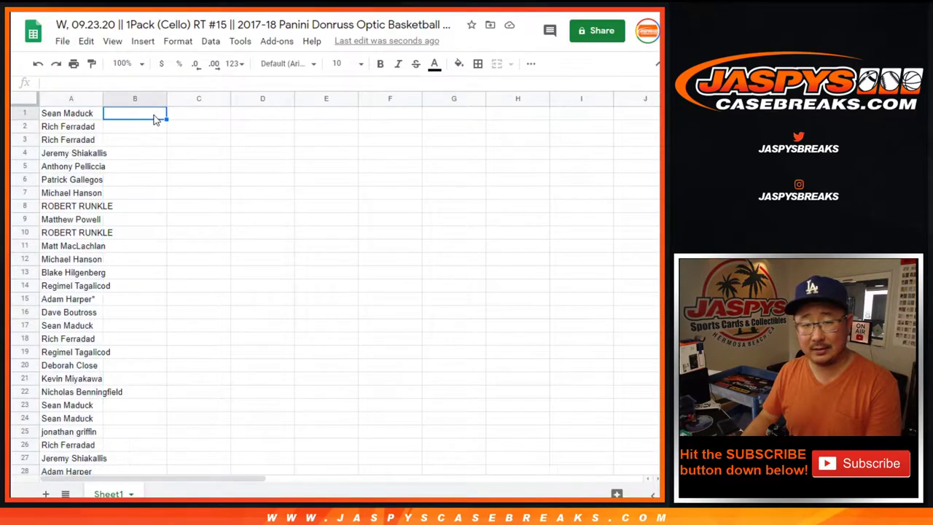
pyautogui.rightClick(156, 113)
pyautogui.click(182, 97)
pyautogui.hotkey('ctrl', 'a')
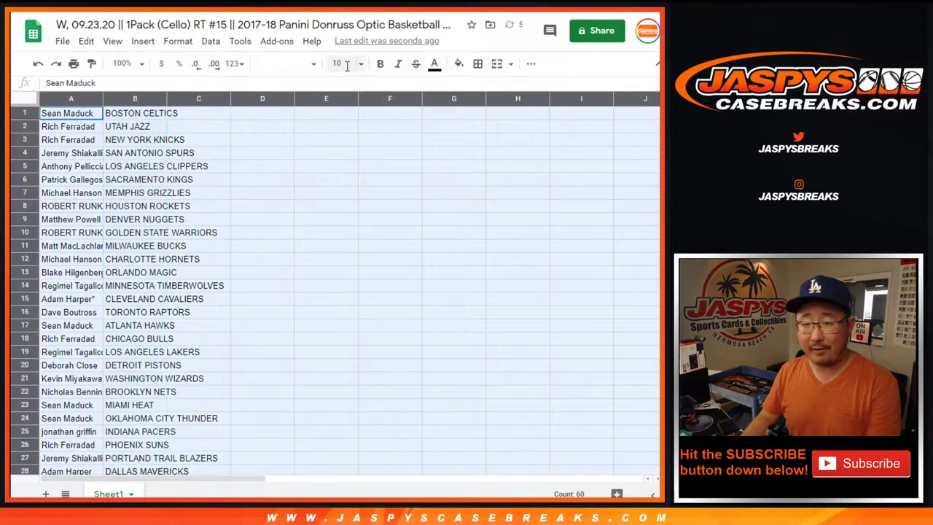
pyautogui.click(340, 64)
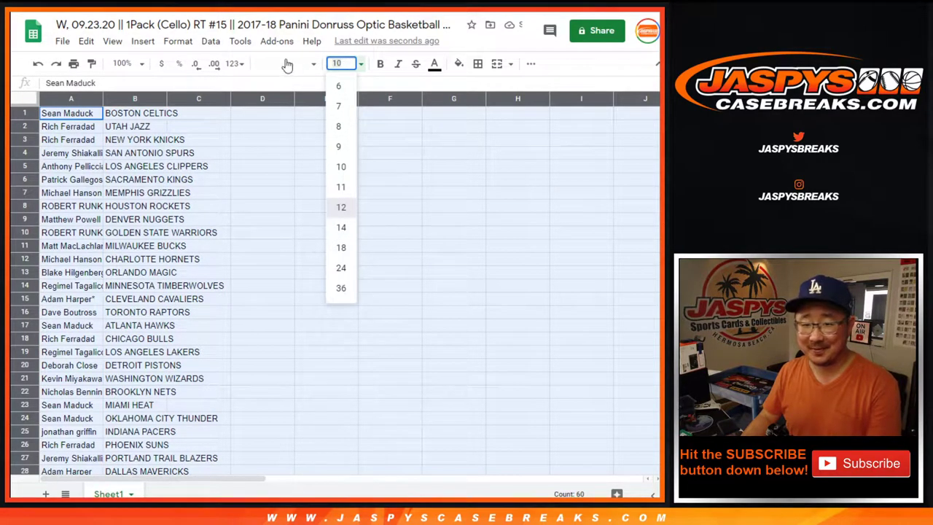
pyautogui.press('Return')
pyautogui.click(289, 64)
pyautogui.press('Return')
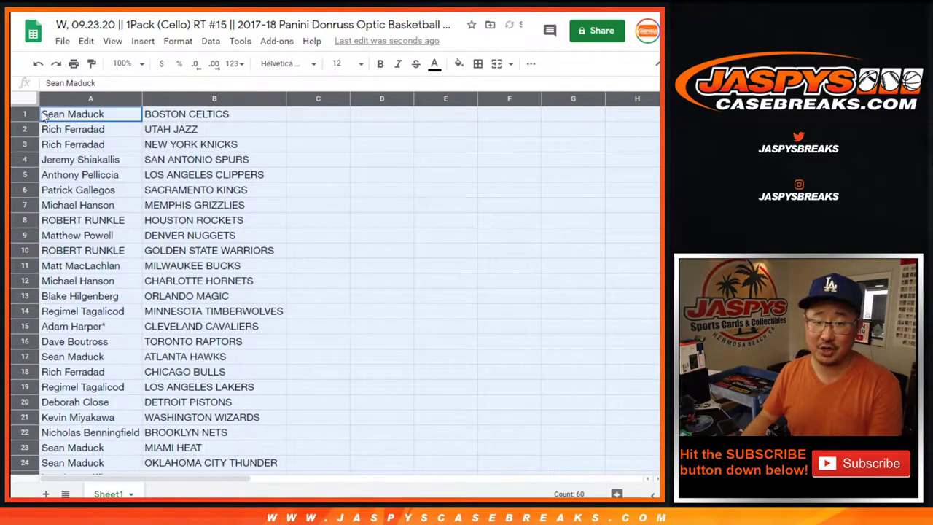
# Zoom the sheet to 125% and select the name–team pairs through row 30.
pyautogui.click(123, 63)
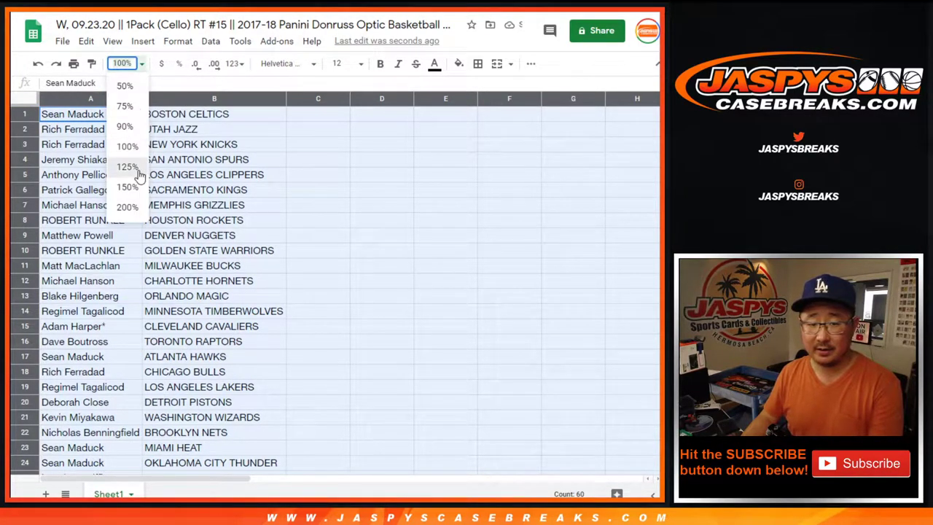
pyautogui.click(128, 167)
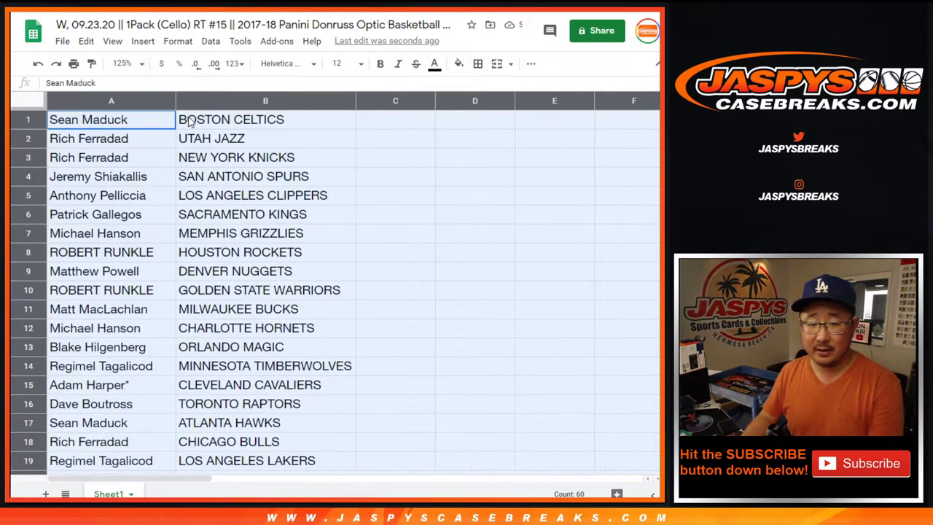
pyautogui.keyDown('shift'); pyautogui.click(215, 392); pyautogui.keyUp('shift')
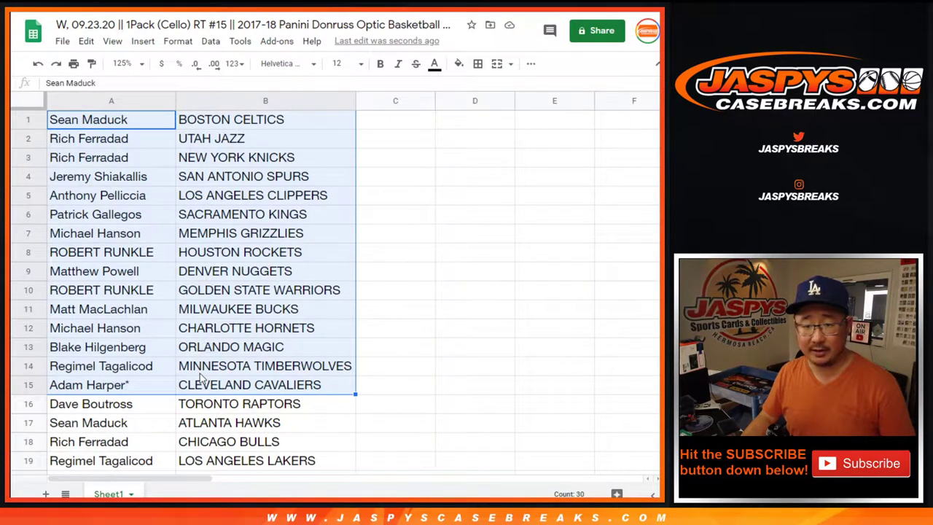
pyautogui.scroll(-5, 215, 339)
pyautogui.click(142, 181)
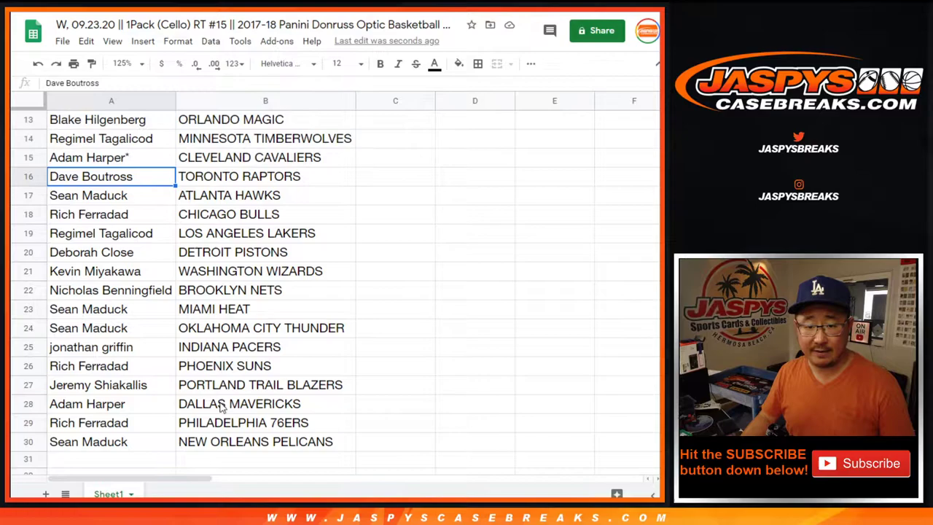
pyautogui.keyDown('shift'); pyautogui.click(206, 443); pyautogui.keyUp('shift')
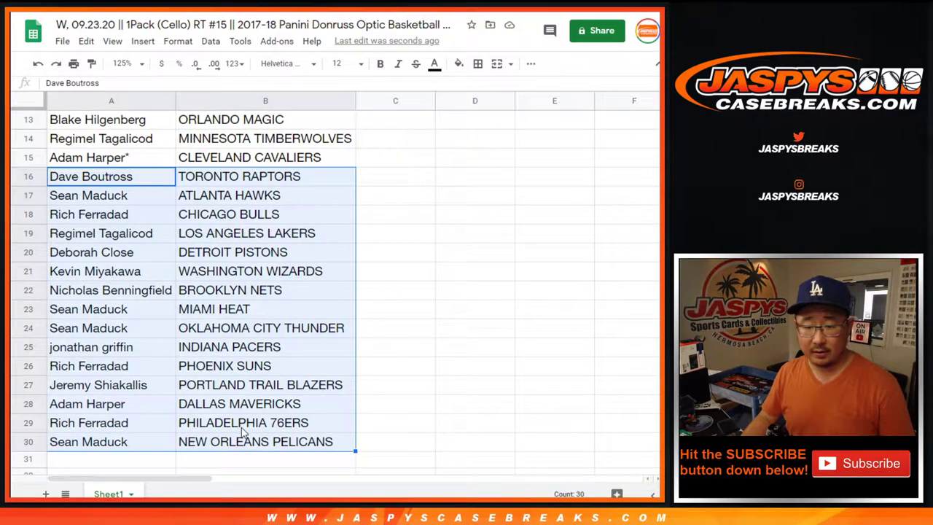
pyautogui.scroll(5, 244, 430)
# Zoom to 80% and sort the sheet by team column B from A to Z.
pyautogui.click(128, 65)
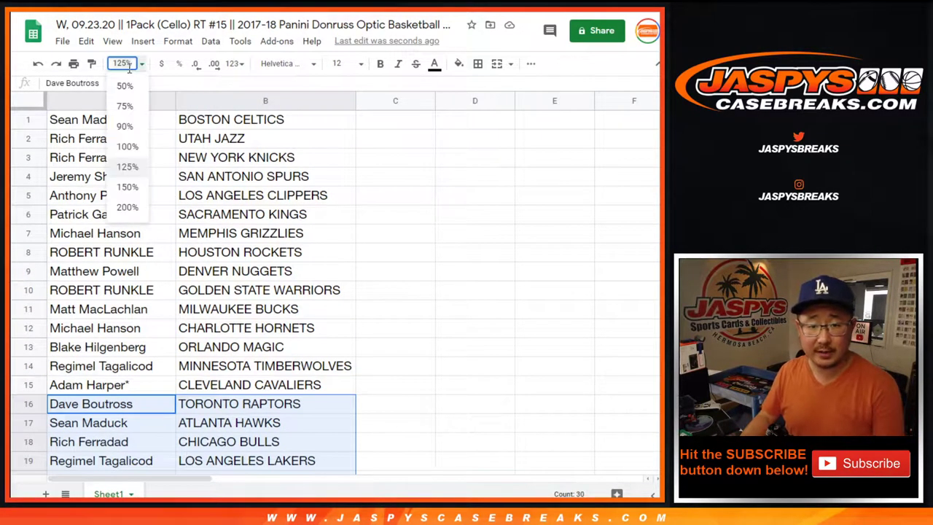
pyautogui.write('80')
pyautogui.press('Return')
pyautogui.click(175, 97)
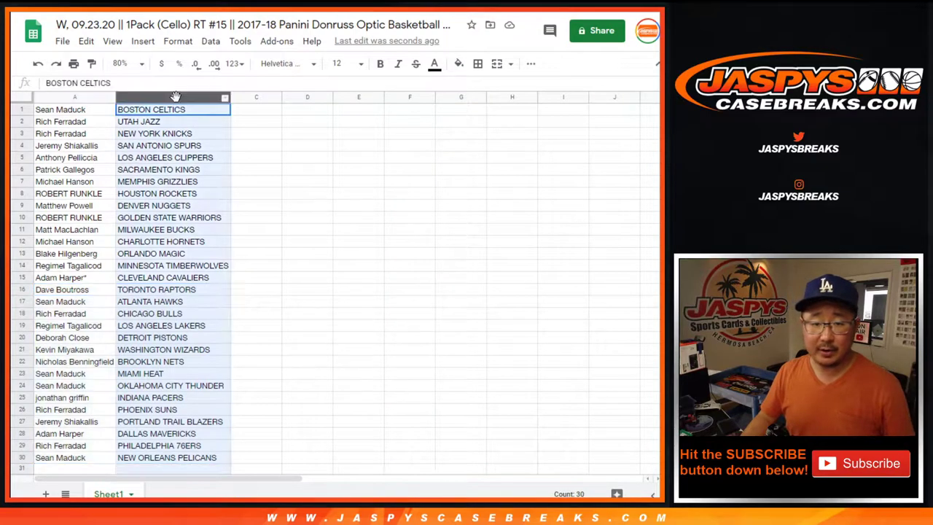
pyautogui.click(210, 41)
pyautogui.click(228, 65)
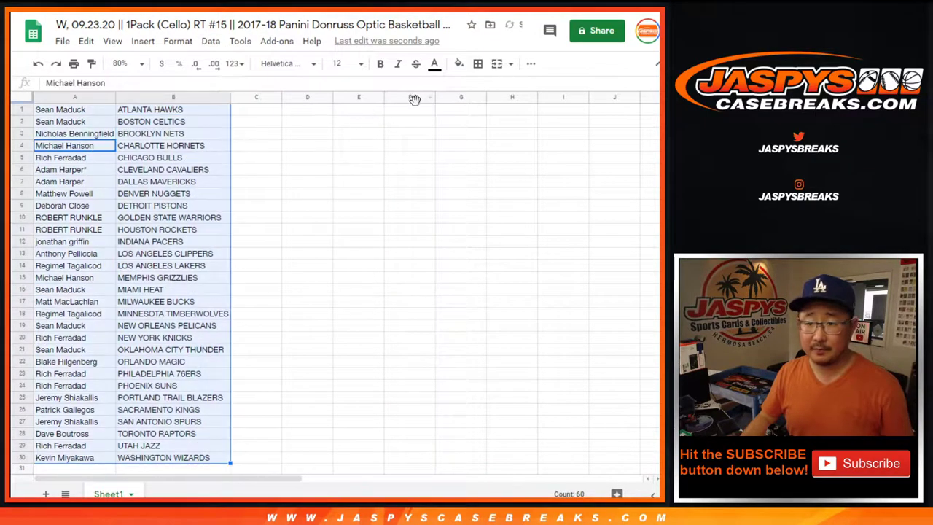
# Put borders around every cell of the name–team table.
pyautogui.click(477, 64)
pyautogui.click(483, 89)
pyautogui.click(531, 63)
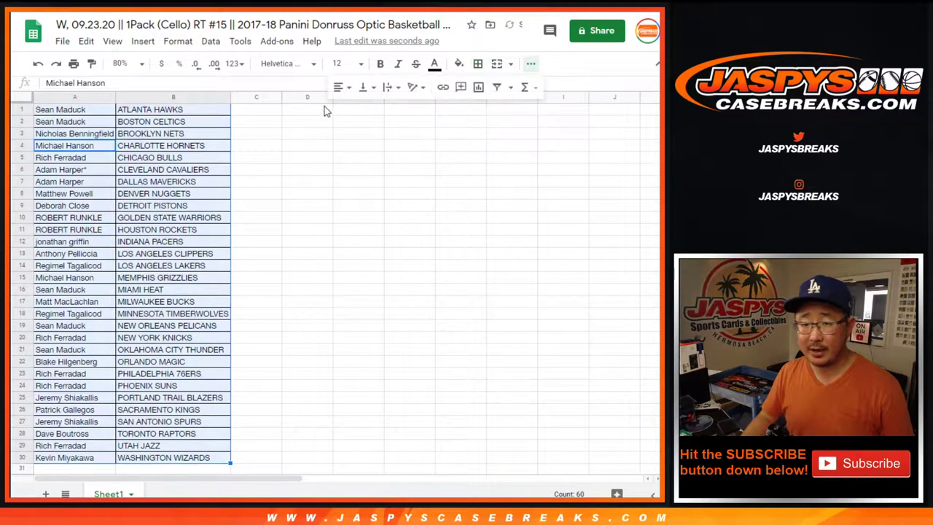
# Print the sheet in portrait orientation with the workbook title in the page header.
pyautogui.click(74, 64)
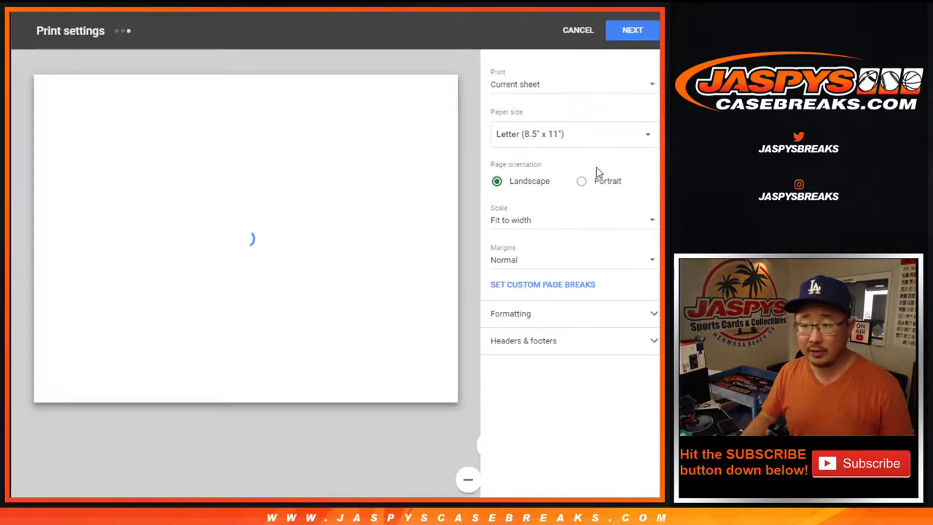
pyautogui.click(581, 181)
pyautogui.click(533, 341)
pyautogui.click(521, 389)
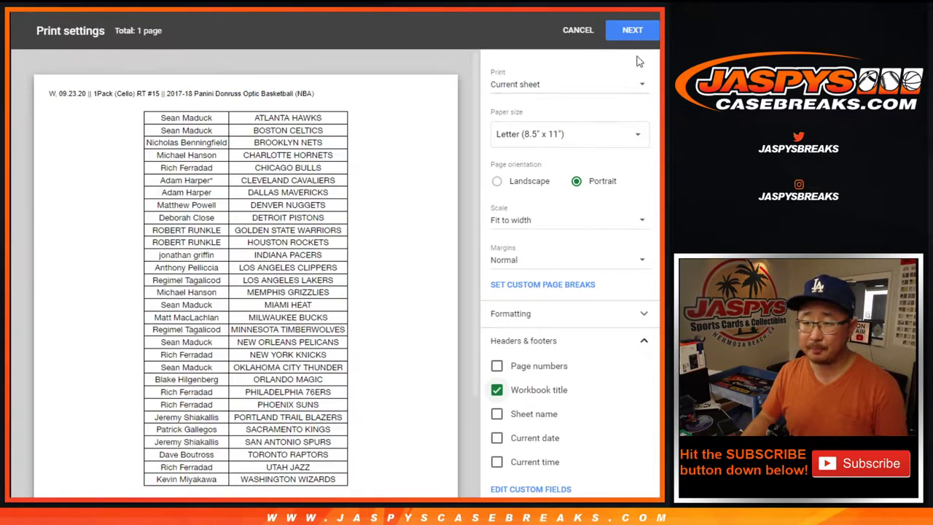
pyautogui.click(633, 32)
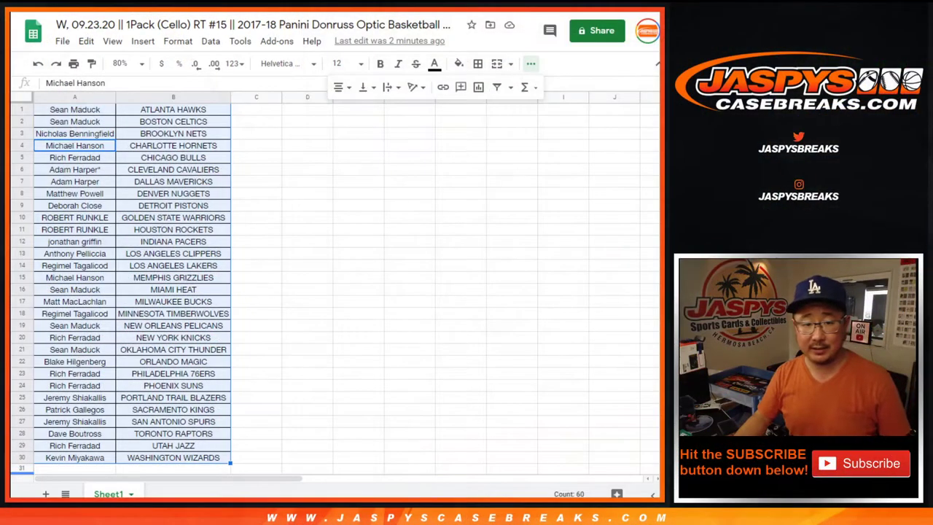
# Paste the 30 names from column A into Random.org's List Randomizer box.
pyautogui.click(72, 109)
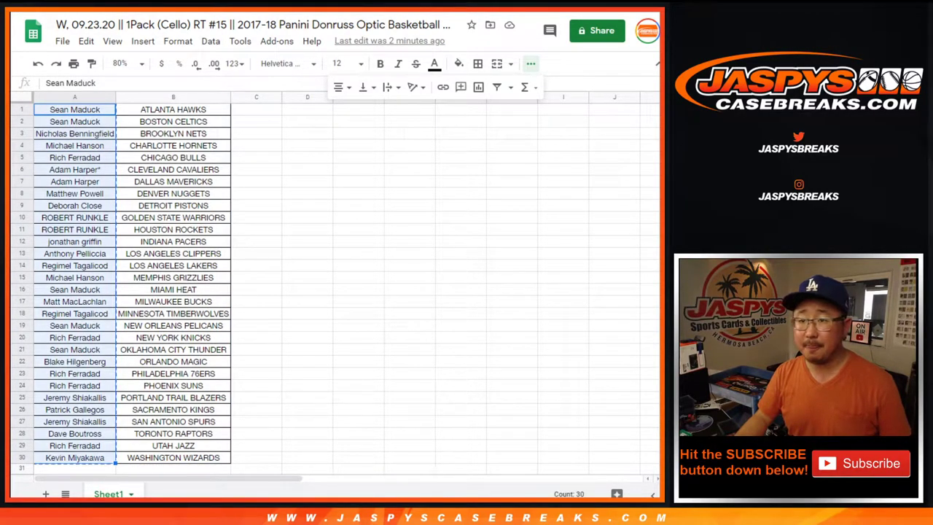
pyautogui.click(228, 279)
pyautogui.hotkey('ctrl', 'v')
pyautogui.hotkey('ctrl', 'Home')
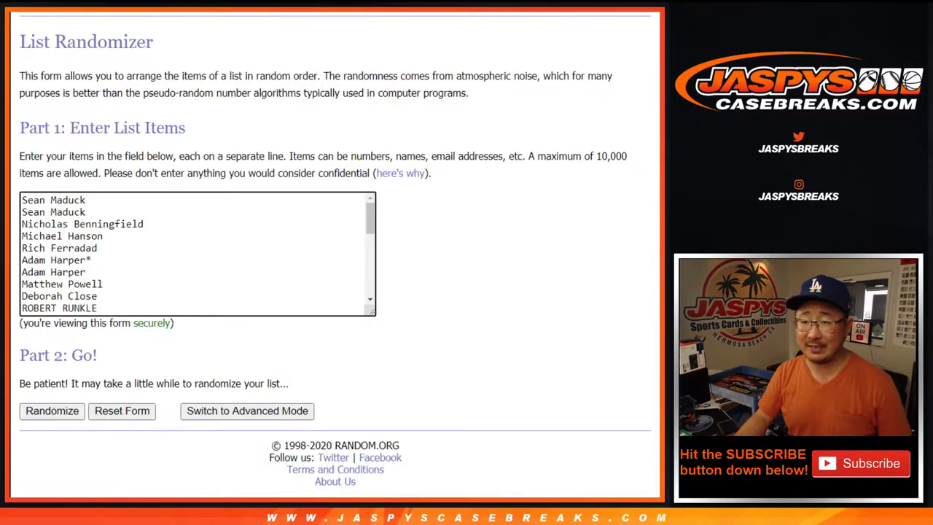
pyautogui.click(51, 412)
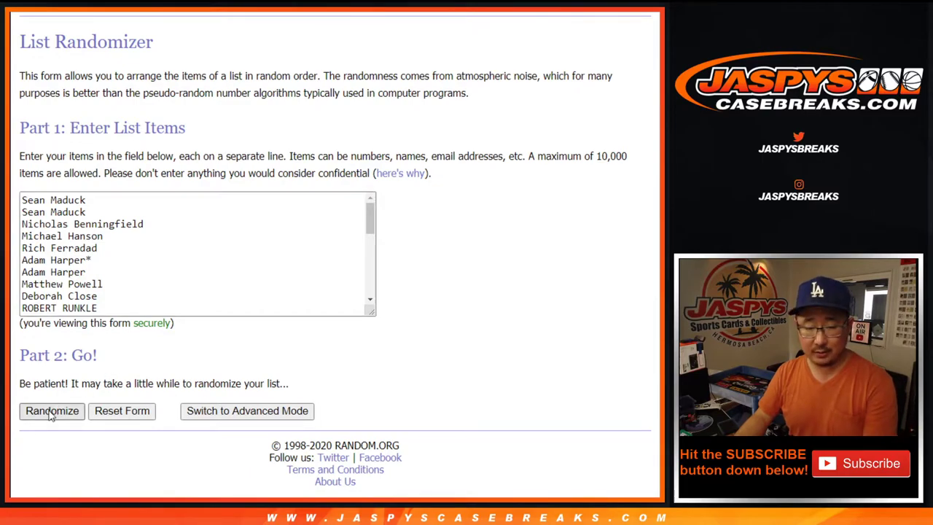
# Randomize the name list a second time and highlight the top ten names of the result.
pyautogui.click(50, 412)
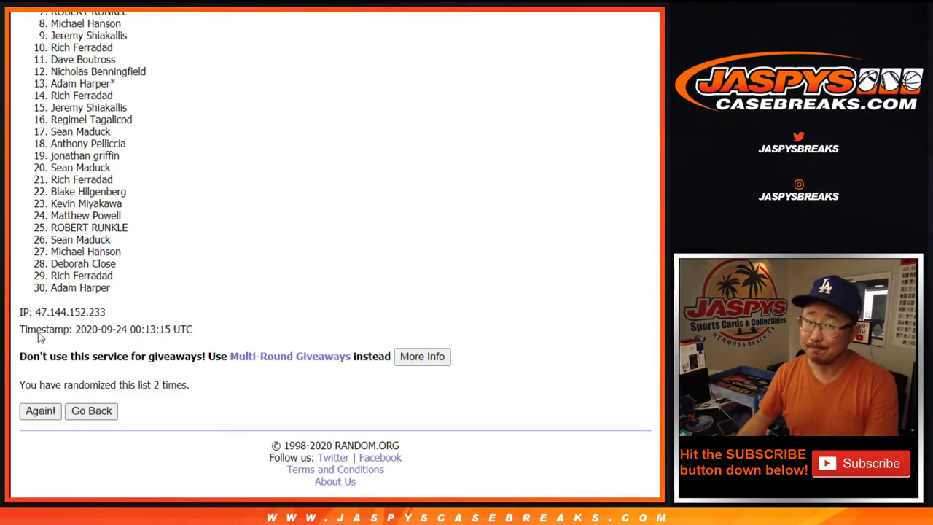
pyautogui.doubleClick(62, 36)
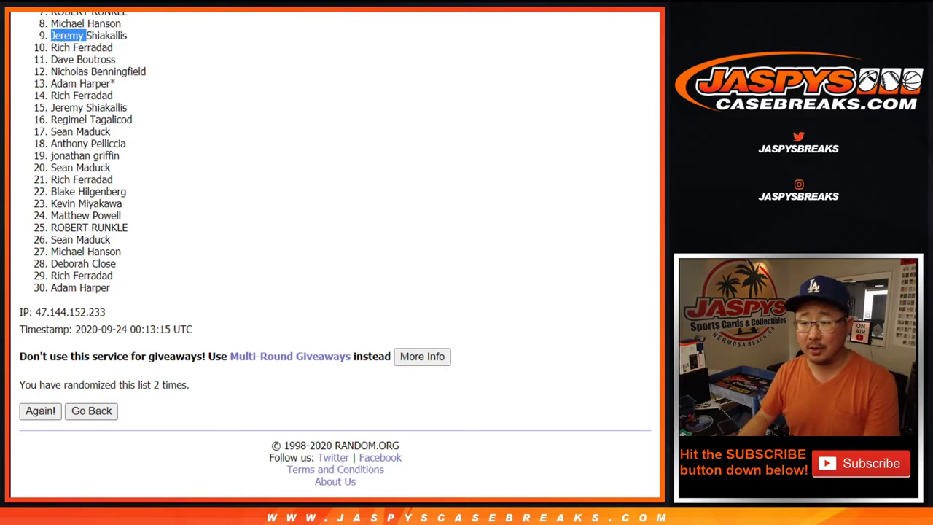
pyautogui.scroll(1, 336, 255)
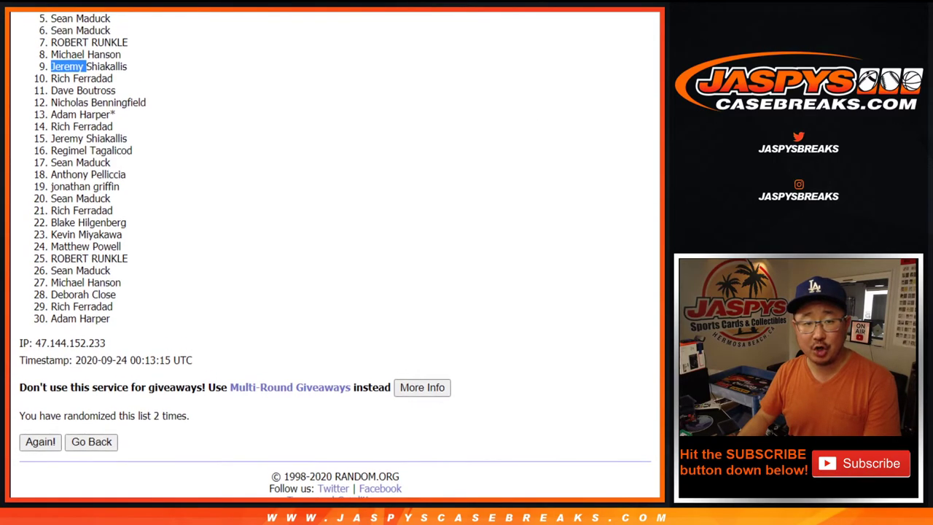
pyautogui.scroll(1, 335, 255)
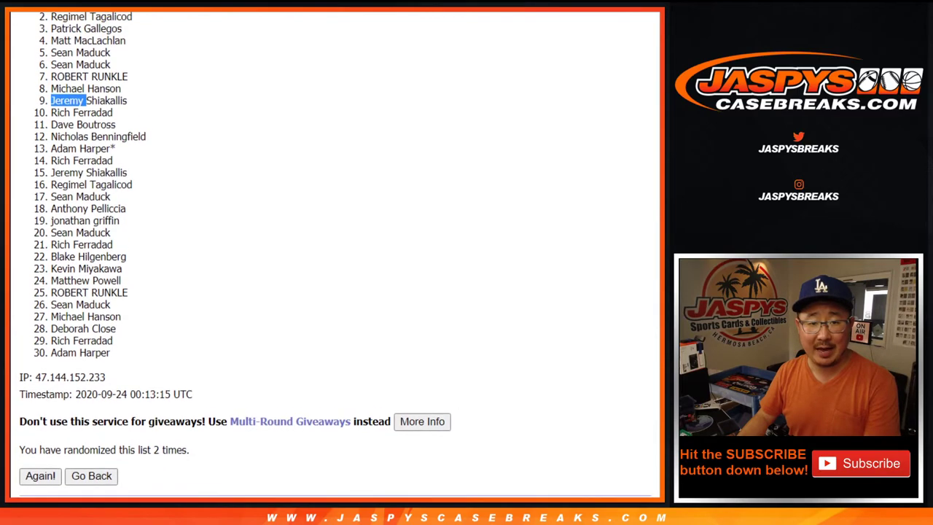
pyautogui.scroll(1, 335, 256)
pyautogui.click(245, 83)
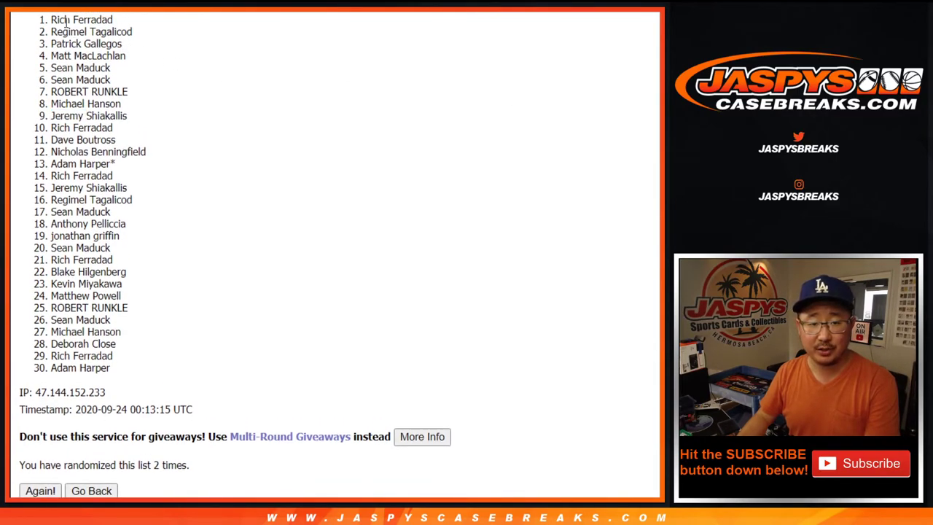
pyautogui.moveTo(53, 20); pyautogui.dragTo(124, 131)
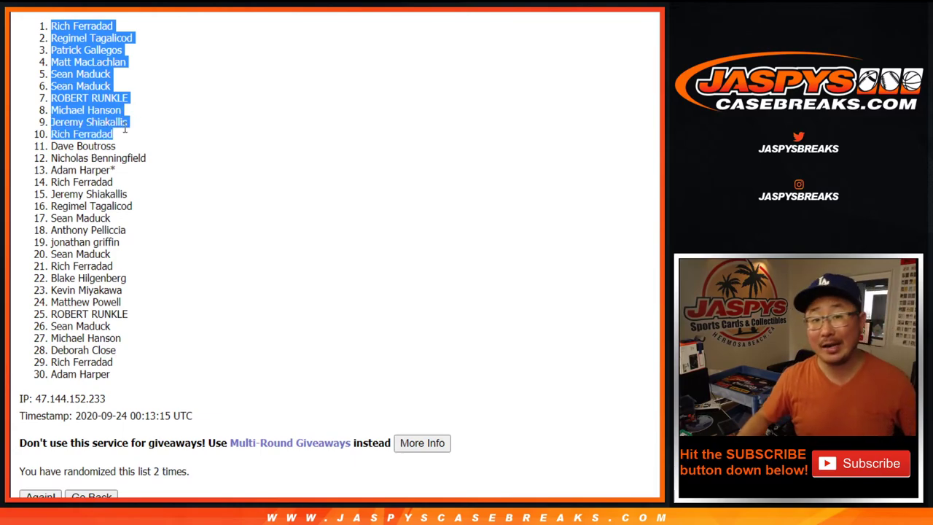